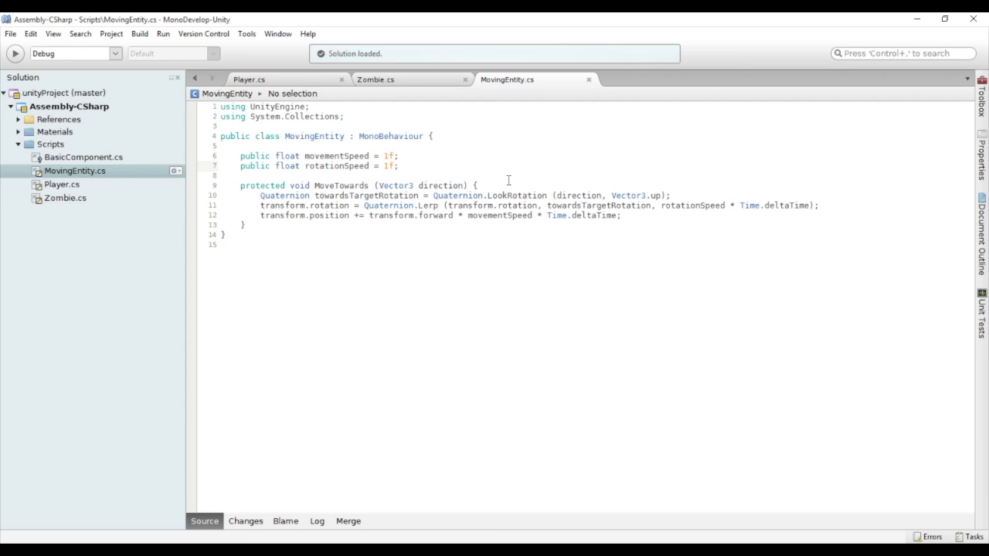
Step: Review the Zombie.cs code, then the Player.cs keyboard movement code, and switch to Unity
{"action": "left_click", "coordinate": [430, 79]}
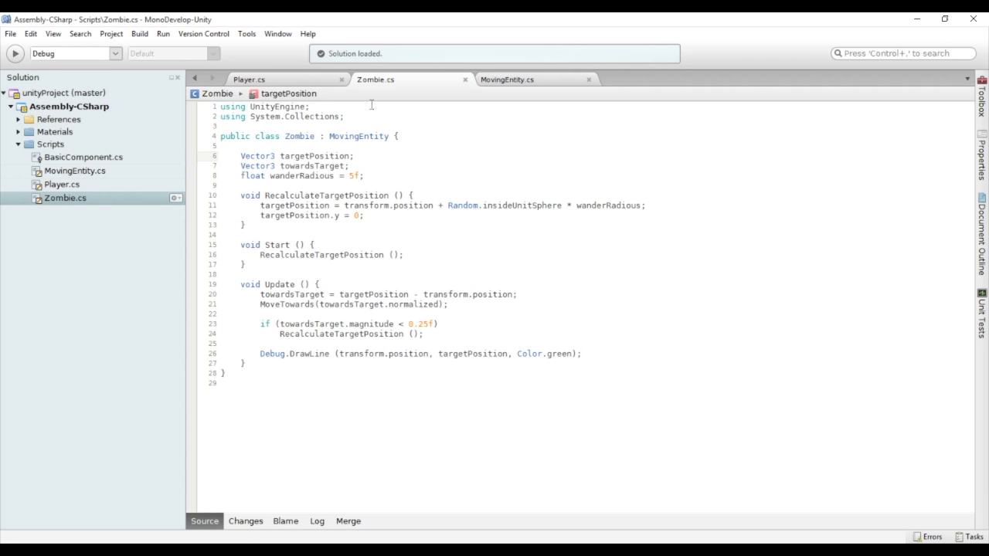
{"action": "left_click", "coordinate": [327, 81]}
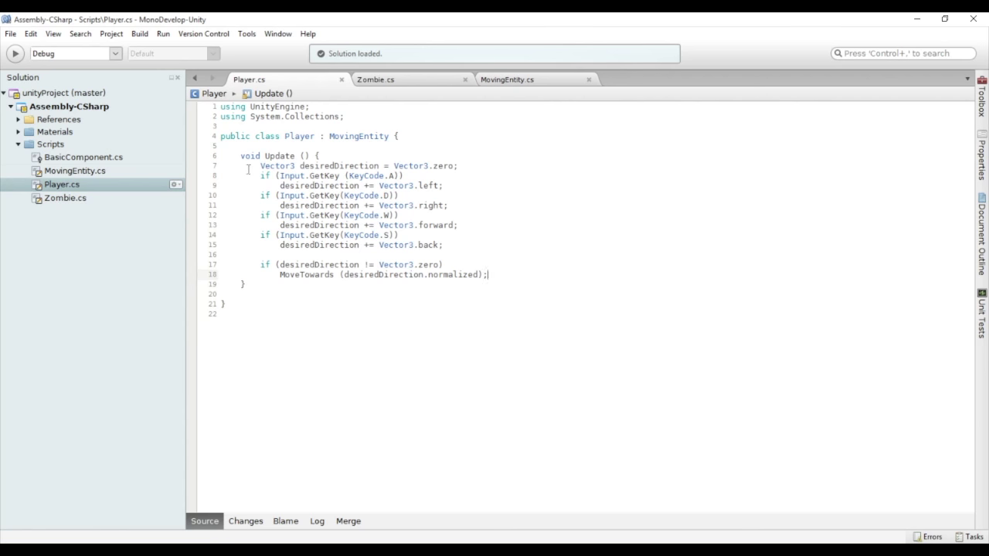
{"action": "mouse_move", "coordinate": [259, 166]}
{"action": "key", "text": "alt+Tab"}
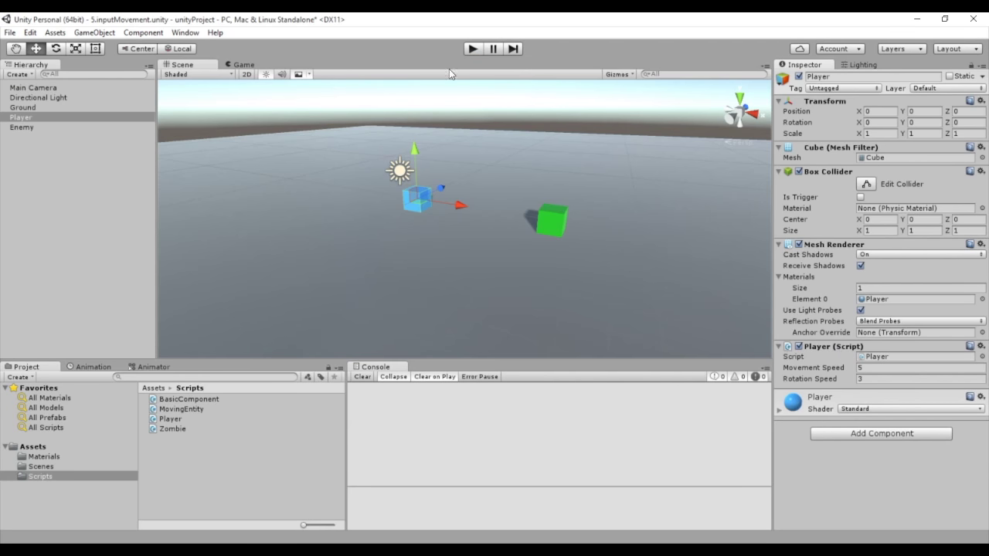
Step: Play the scene, drive the Player cube around with W, A and D, then stop and return to MonoDevelop
{"action": "left_click", "coordinate": [472, 49]}
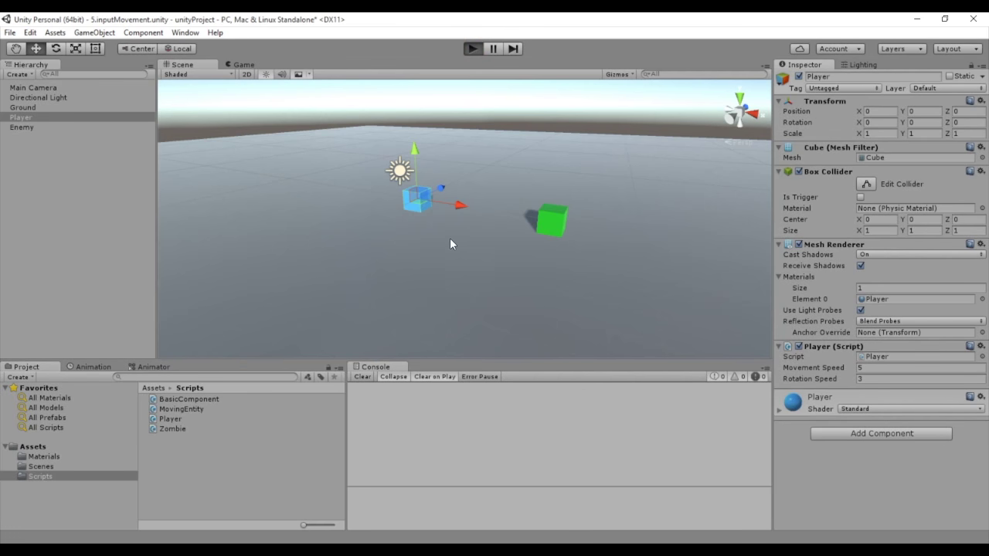
{"action": "key", "text": "w"}
{"action": "key", "text": "d"}
{"action": "key", "text": "a"}
{"action": "key", "text": "w"}
{"action": "key", "text": "d"}
{"action": "key", "text": "d"}
{"action": "key", "text": "w"}
{"action": "key", "text": "d"}
{"action": "key", "text": "w"}
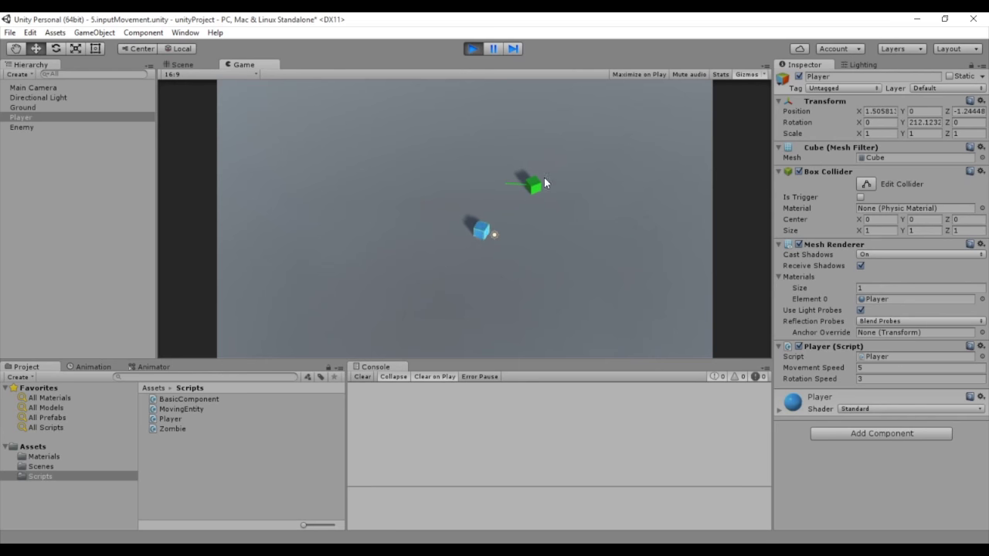
{"action": "left_click", "coordinate": [474, 49]}
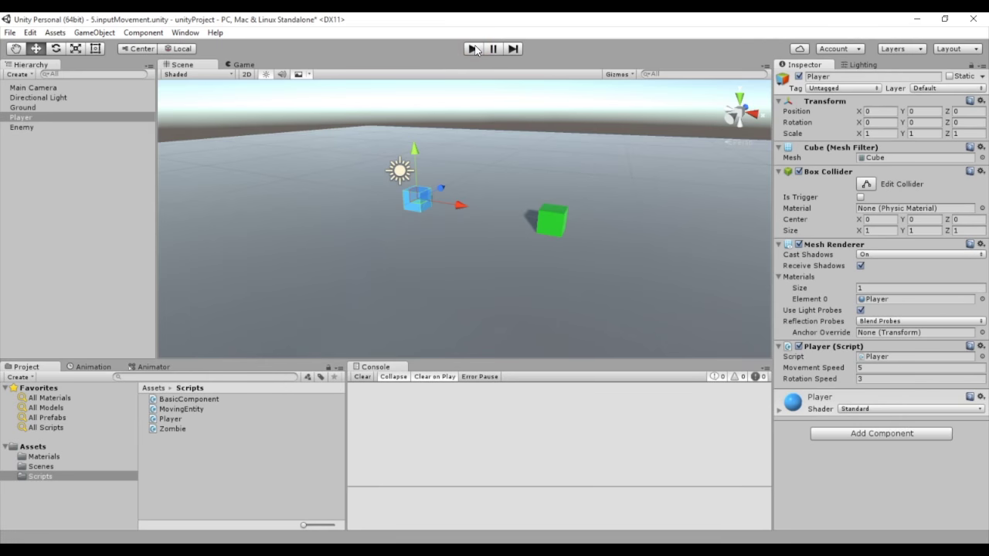
{"action": "key", "text": "alt"}
{"action": "key", "text": "alt+Tab"}
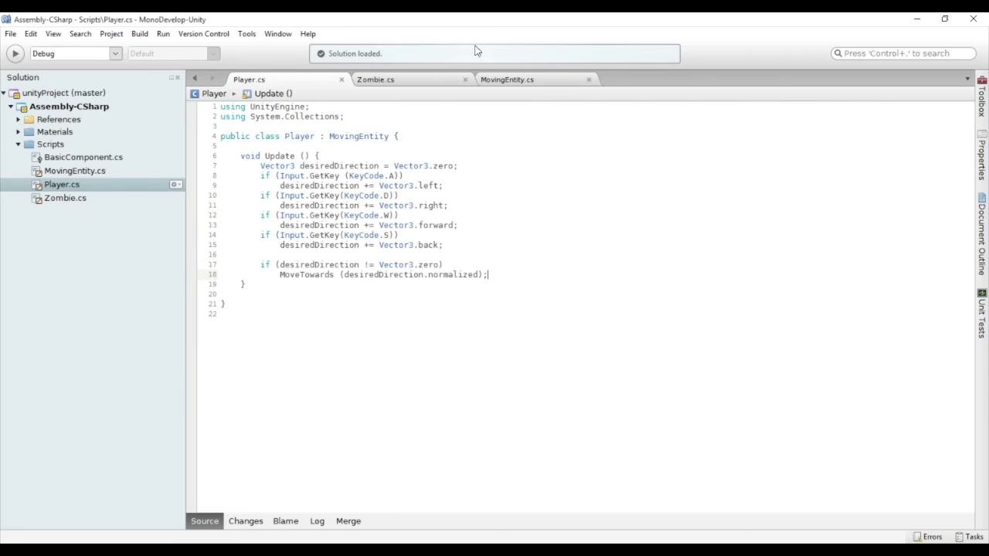
Step: Add a ReadMouseButtons(); call at the end of Update
{"action": "key", "text": "Return"}
{"action": "key", "text": "Return"}
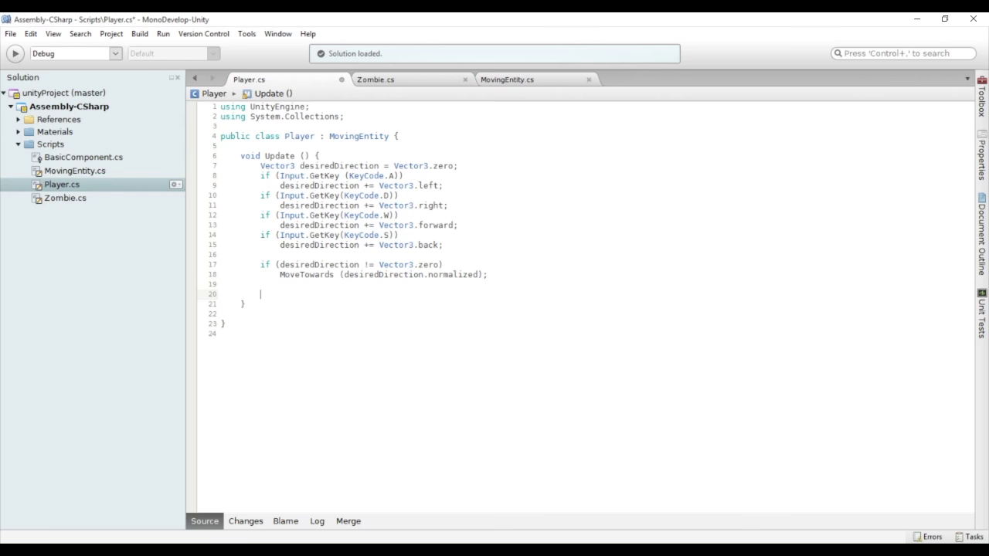
{"action": "type", "text": "ReadMouseButtons();"}
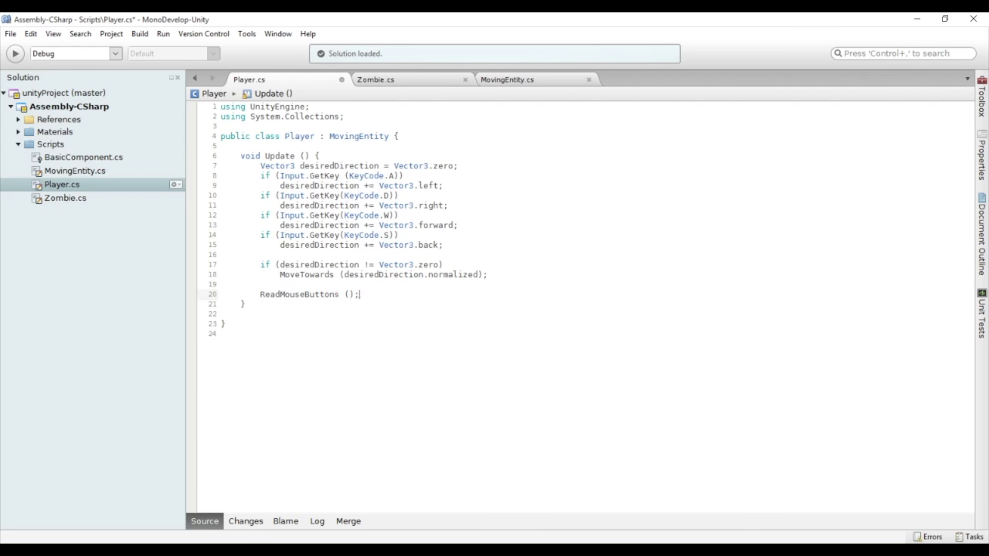
{"action": "left_click", "coordinate": [240, 314]}
Step: Declare void ReadMouseButtons() logging "Fire1 esta pulsado" when Input.GetButton("Fire1") is true
{"action": "key", "text": "Return"}
{"action": "key", "text": "Return"}
{"action": "key", "text": "Up"}
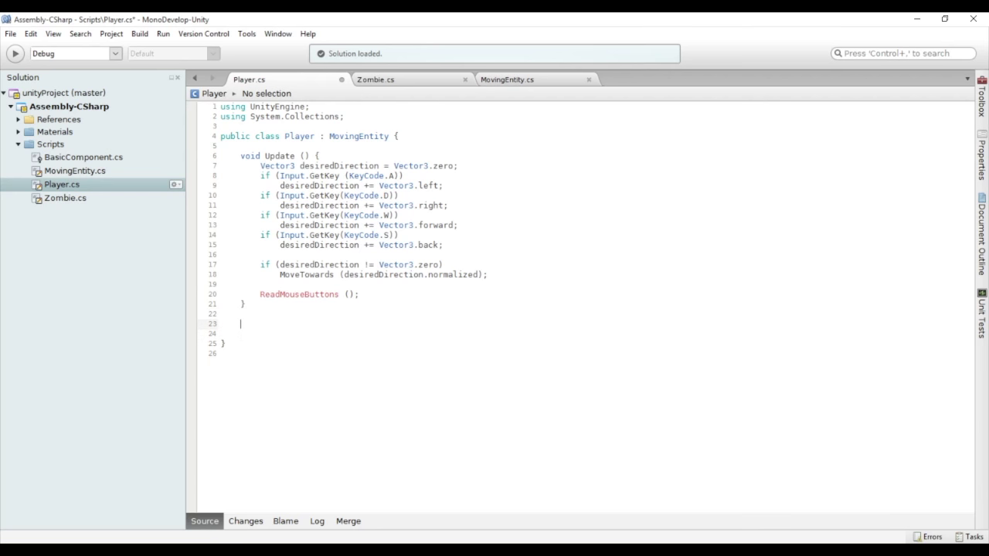
{"action": "type", "text": "void ReadMouseButtons () {"}
{"action": "key", "text": "Return"}
{"action": "type", "text": "if (Inpu"}
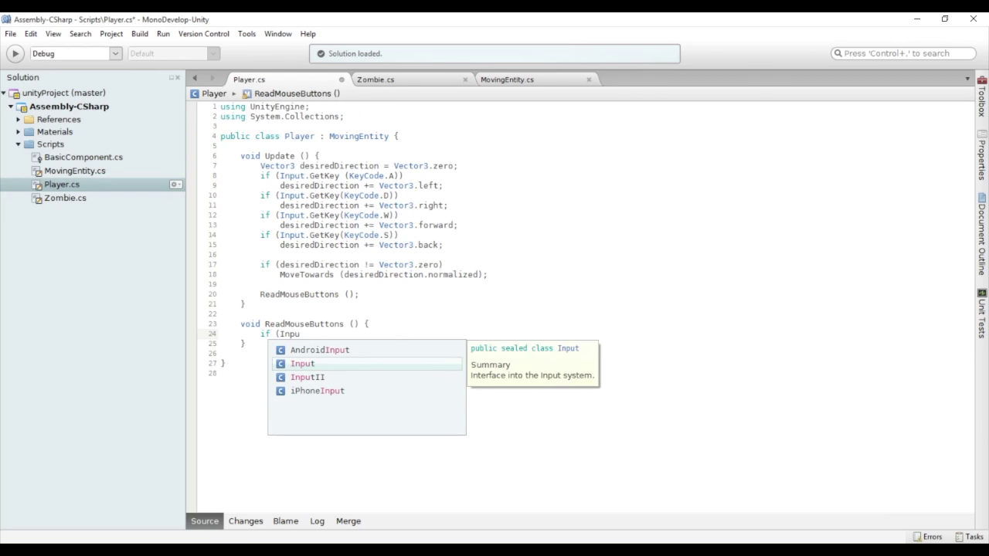
{"action": "type", "text": "t.GetButton"}
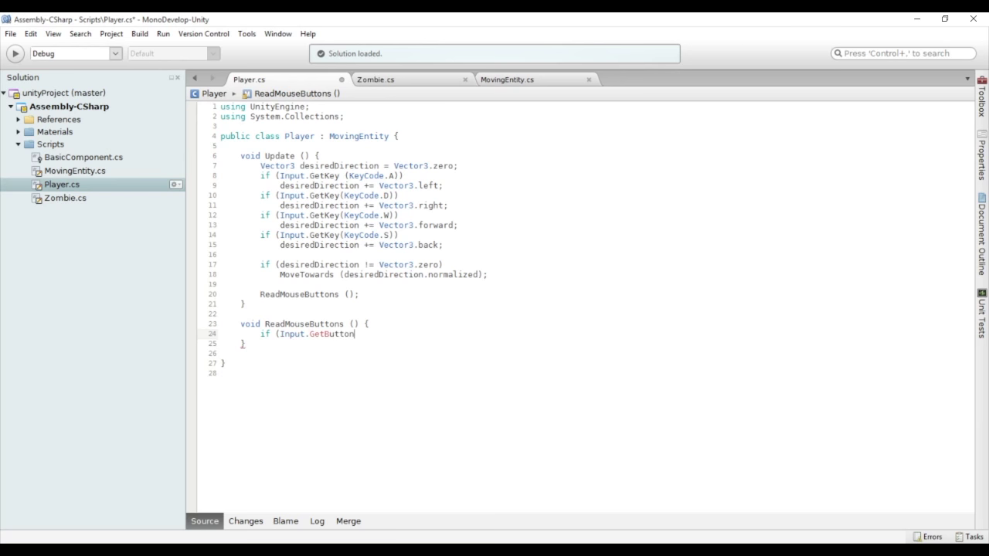
{"action": "type", "text": "(\"Fire1"}
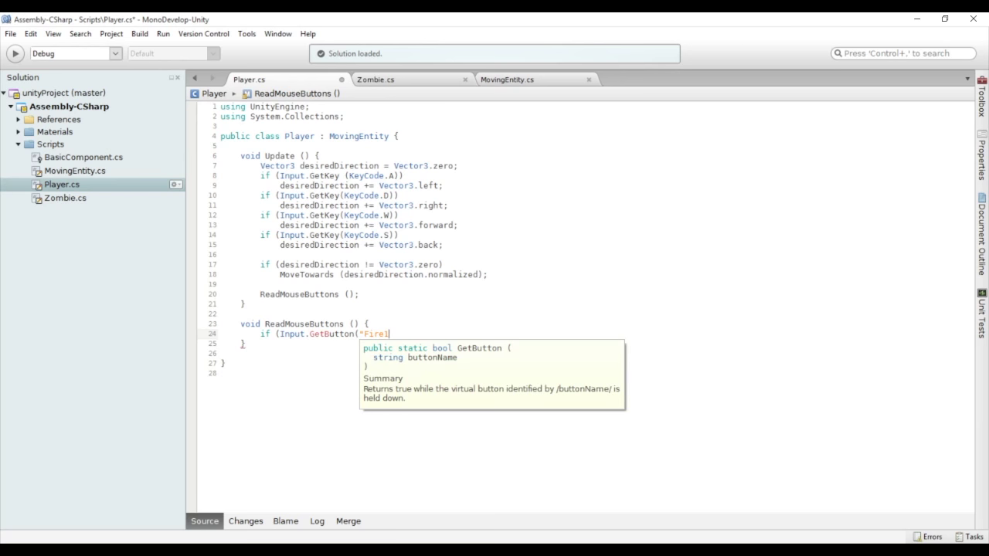
{"action": "type", "text": "\"))"}
{"action": "key", "text": "Return"}
{"action": "type", "text": "Debug.Log(\""}
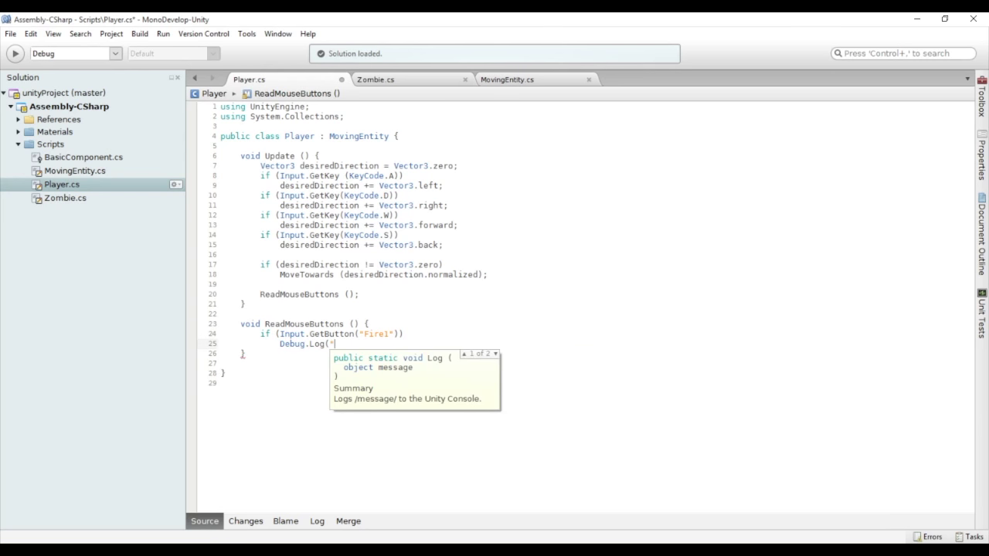
{"action": "type", "text": "Fire1 esta pulsado\");"}
{"action": "key", "text": "alt+Tab"}
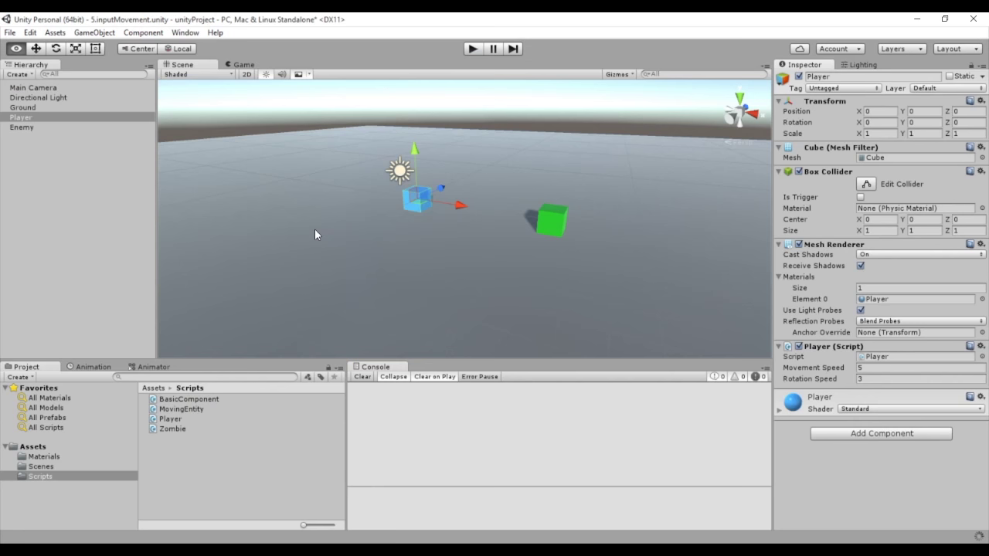
Step: Open the Input Manager and expand Axes and Fire1, showing left ctrl and mouse 0
{"action": "left_click", "coordinate": [31, 34]}
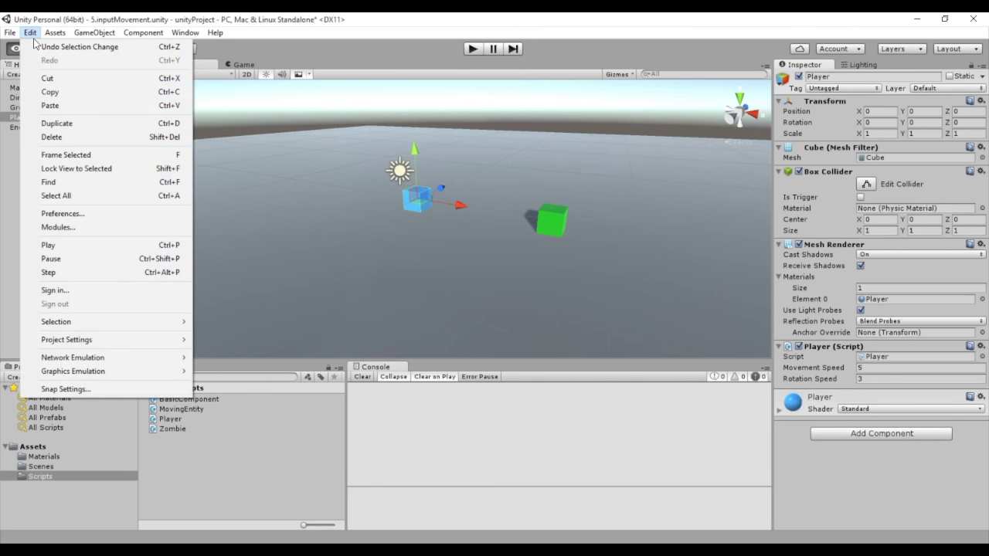
{"action": "mouse_move", "coordinate": [92, 341]}
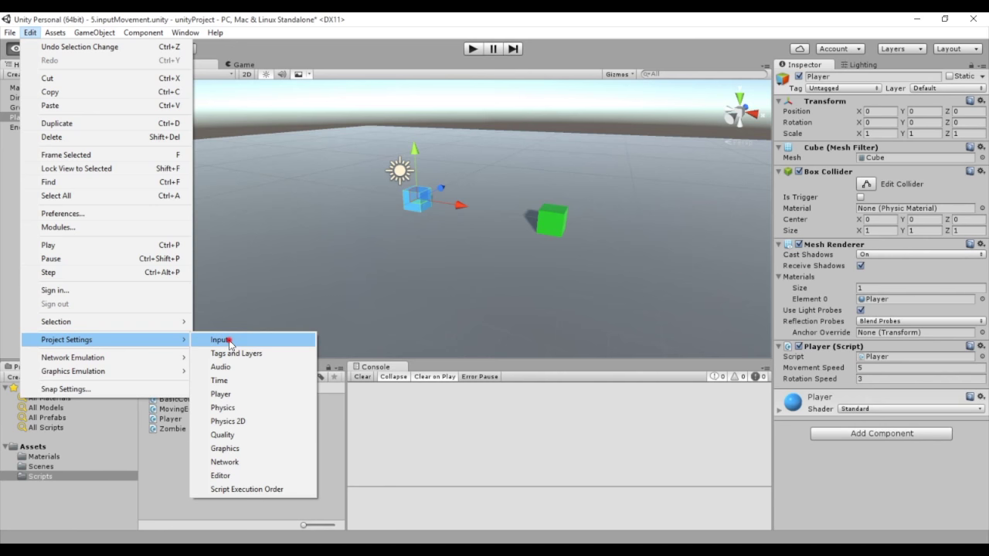
{"action": "left_click", "coordinate": [226, 340]}
{"action": "left_click", "coordinate": [778, 105]}
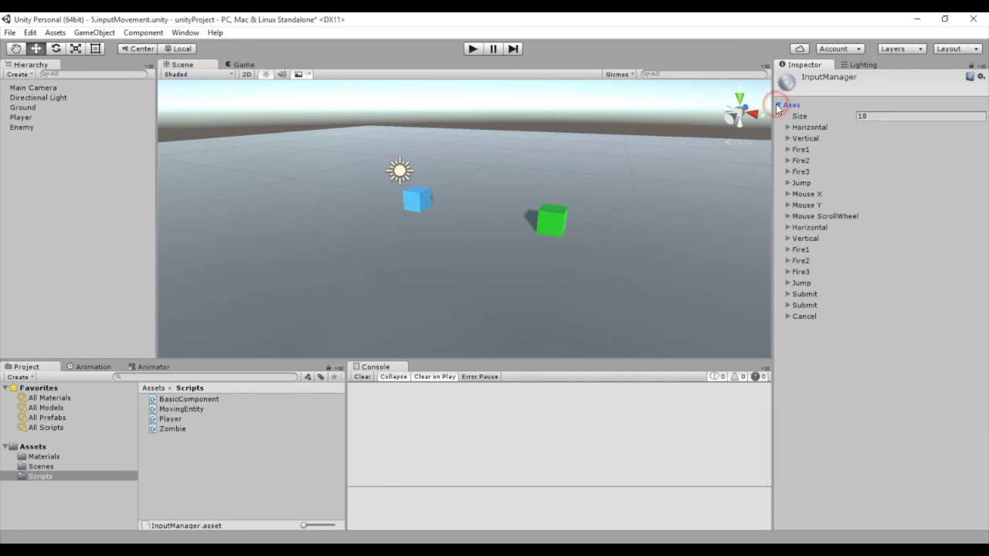
{"action": "left_click", "coordinate": [787, 150]}
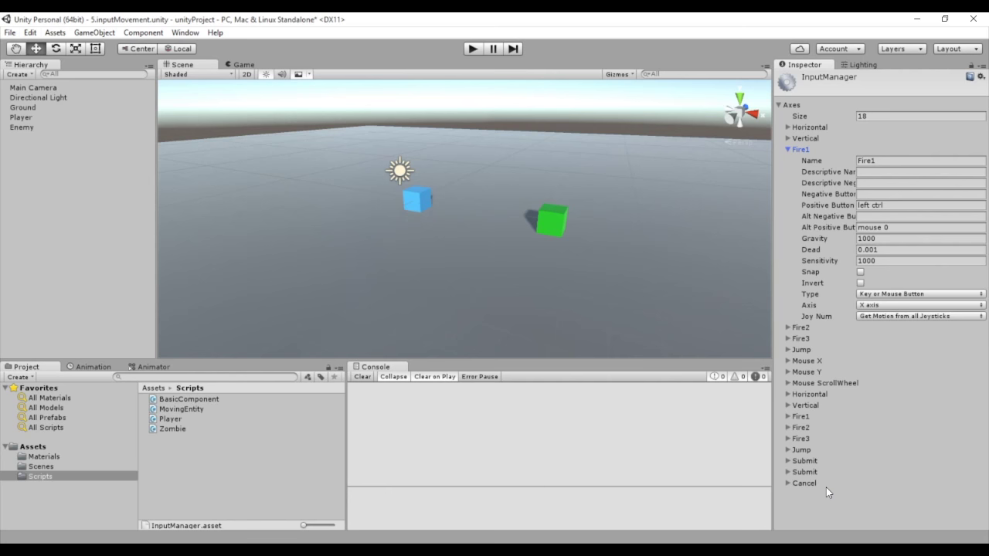
Step: Run the game and hold the mouse button so the Console logs "Fire1 esta pulsado" repeatedly
{"action": "left_click", "coordinate": [475, 49]}
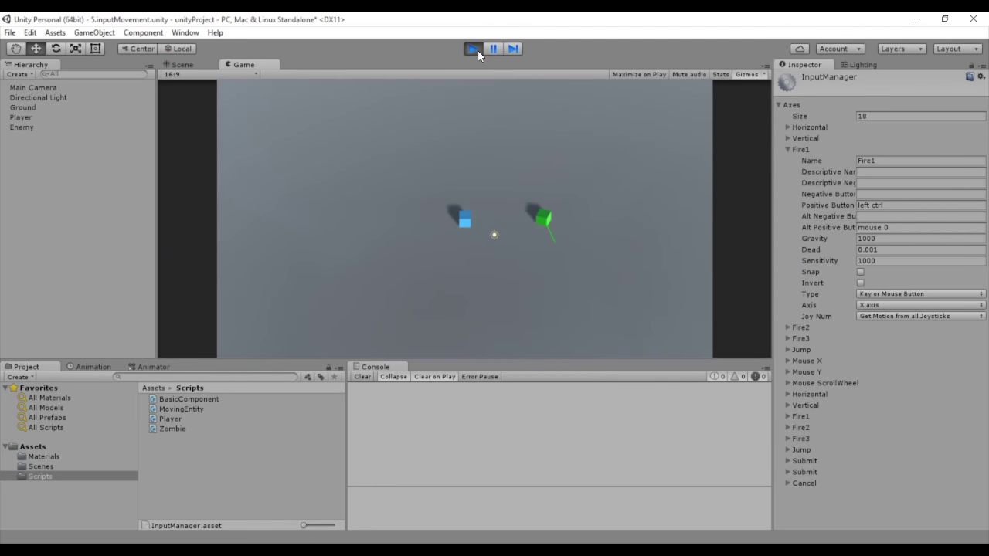
{"action": "left_click", "coordinate": [430, 197]}
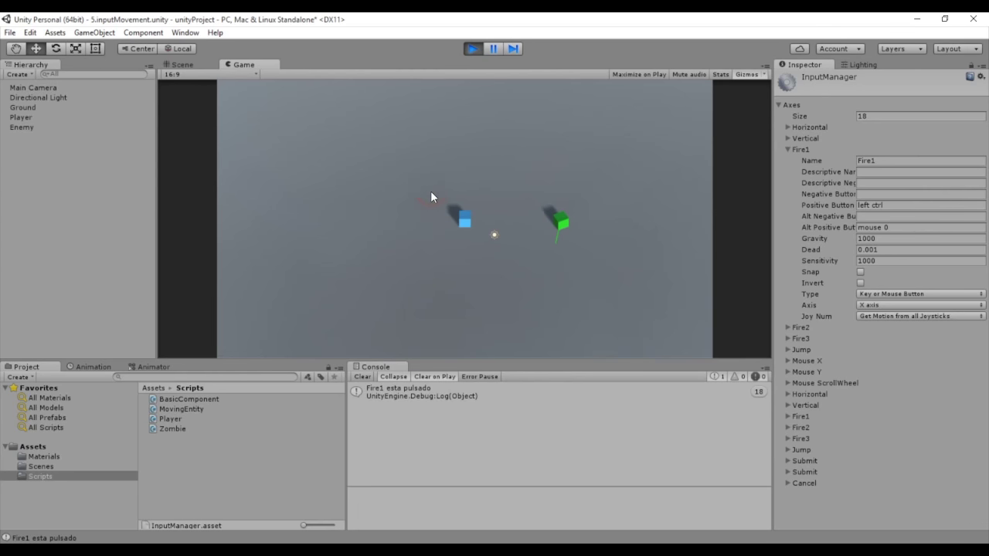
{"action": "left_click_drag", "start_coordinate": [461, 378], "coordinate": [729, 397]}
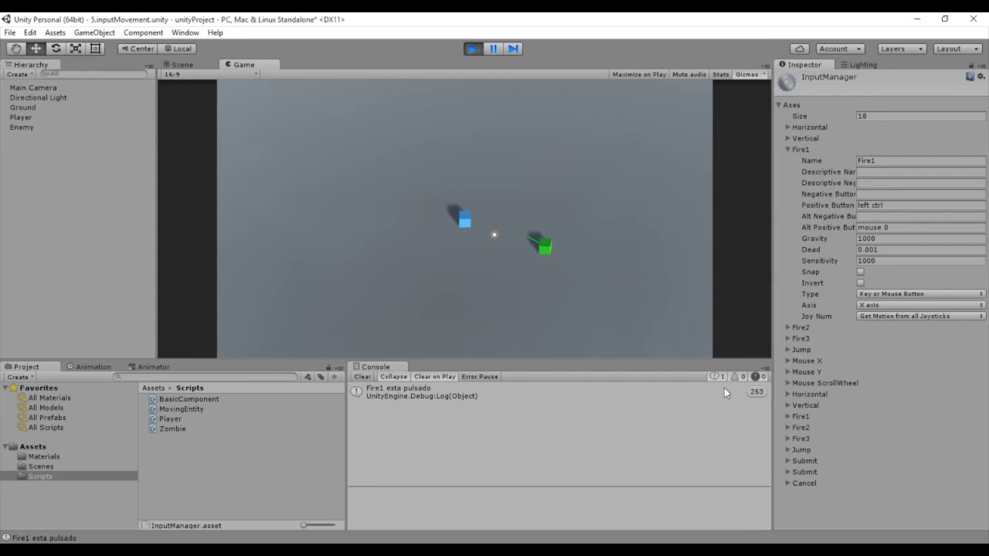
{"action": "left_click_drag", "start_coordinate": [729, 397], "coordinate": [601, 279]}
{"action": "left_click", "coordinate": [600, 278]}
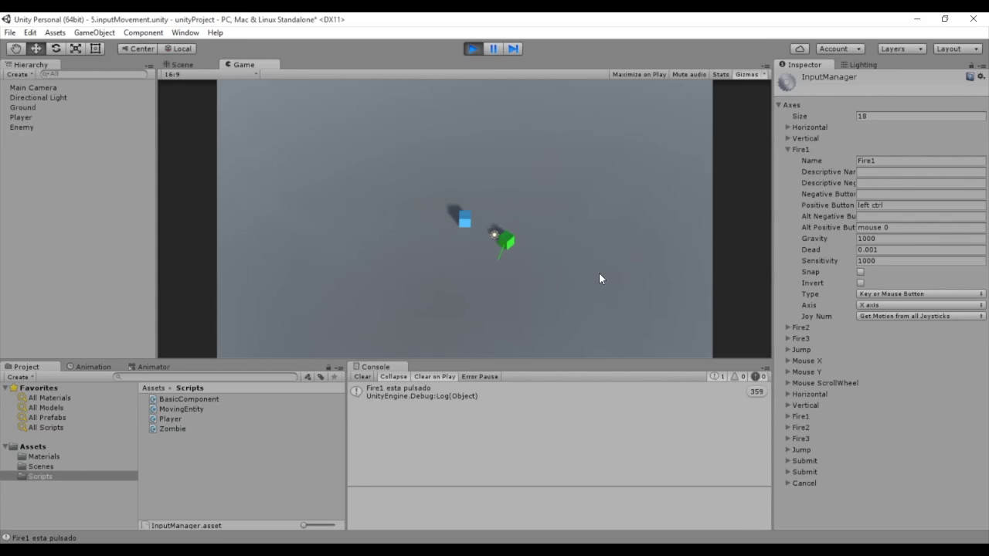
{"action": "key", "text": "alt+Tab"}
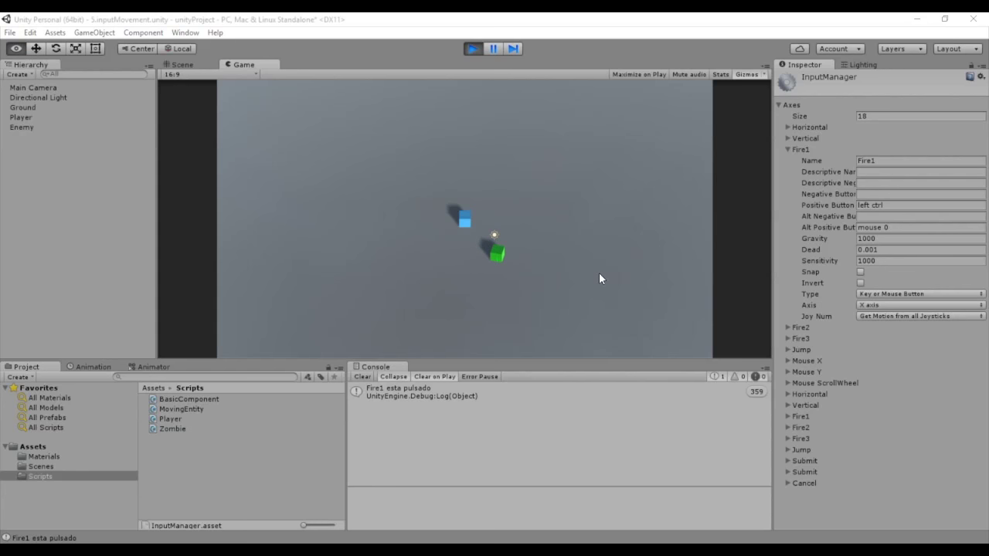
{"action": "left_click", "coordinate": [380, 322]}
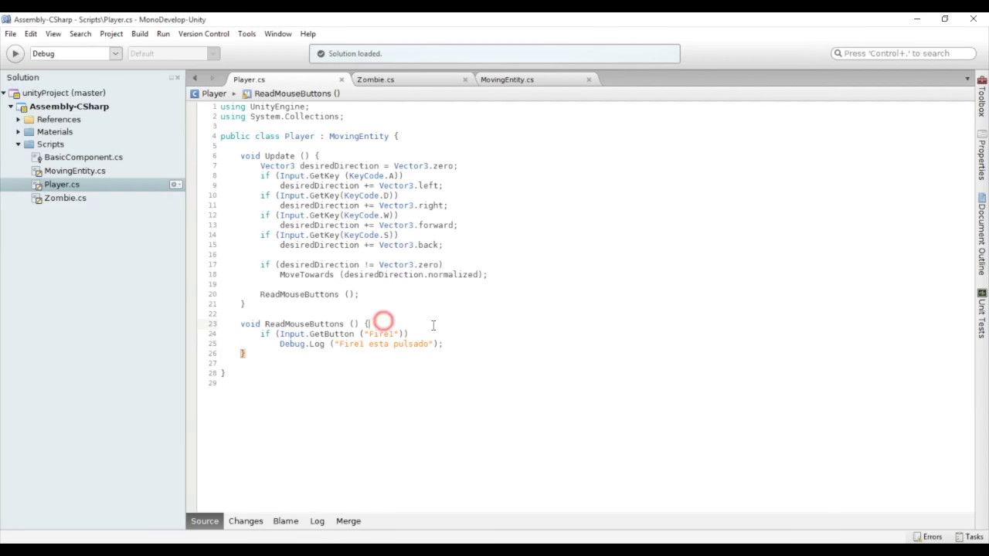
Step: Insert an if (Input.GetButtonDown("Fire1")) check logging "Acaba de pulsarse Fire1" at the top of ReadMouseButtons
{"action": "key", "text": "Return"}
{"action": "key", "text": "Return"}
{"action": "key", "text": "Return"}
{"action": "key", "text": "Up"}
{"action": "type", "text": "if (Input."}
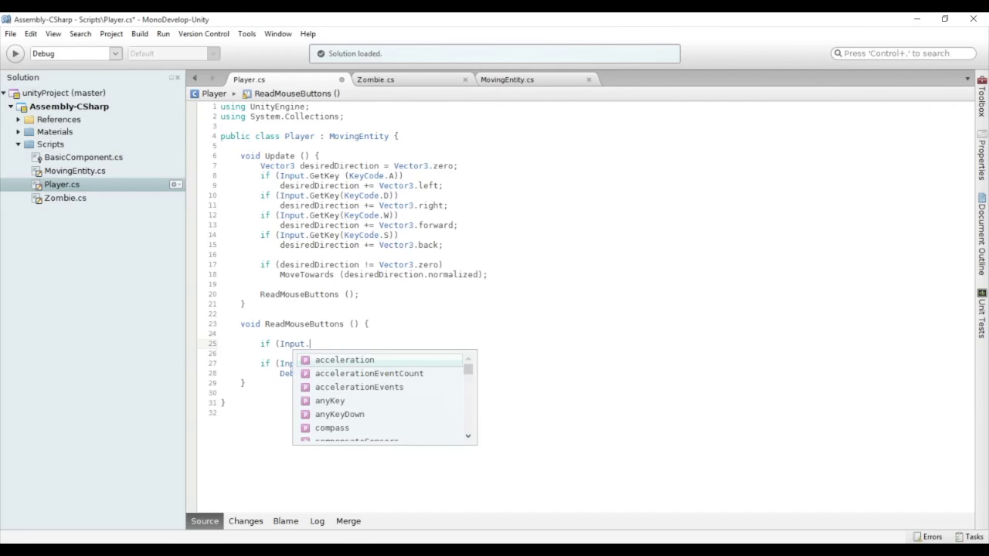
{"action": "type", "text": "GetBut"}
{"action": "key", "text": "Down"}
{"action": "key", "text": "Return"}
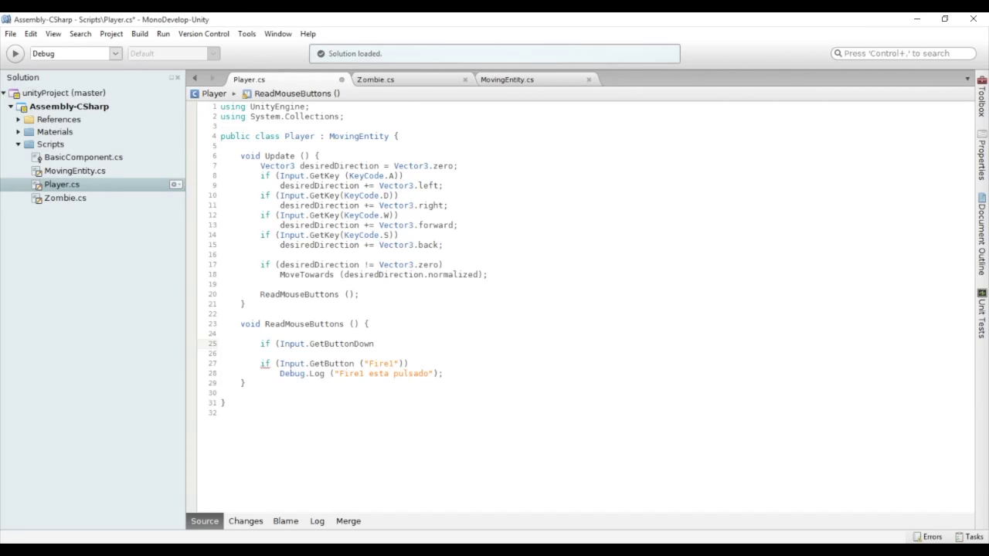
{"action": "type", "text": "(\"Fire1\"))"}
{"action": "key", "text": "Return"}
{"action": "type", "text": "Debug.Lo(\"Acaba de pulsar Fire1\");"}
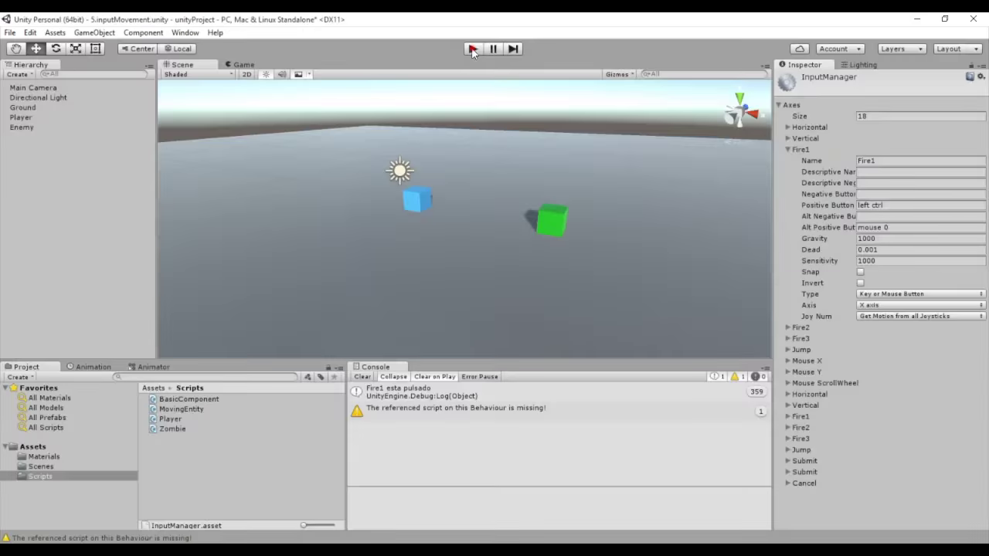
Step: Run the game and click to test the new Fire1 press log
{"action": "left_click", "coordinate": [473, 49]}
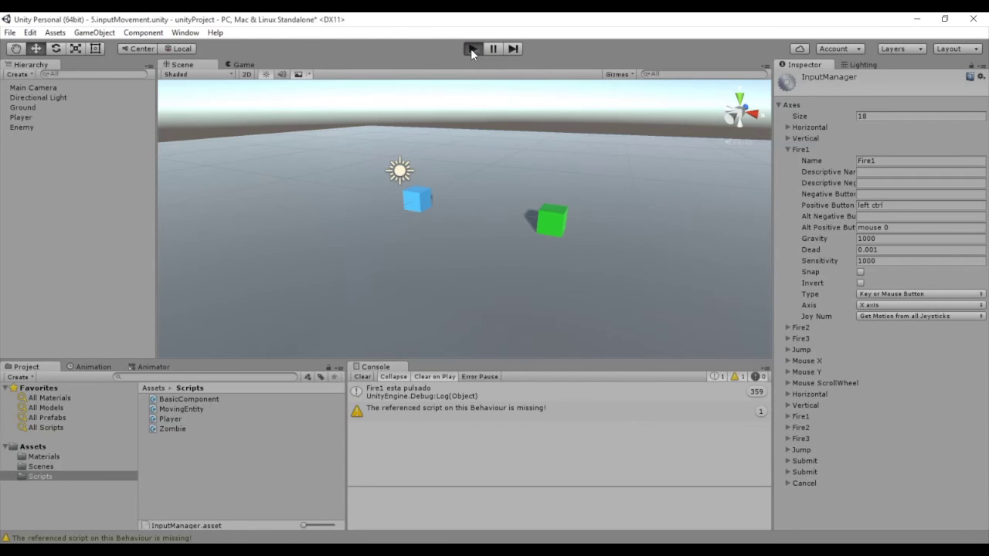
{"action": "left_click", "coordinate": [453, 257]}
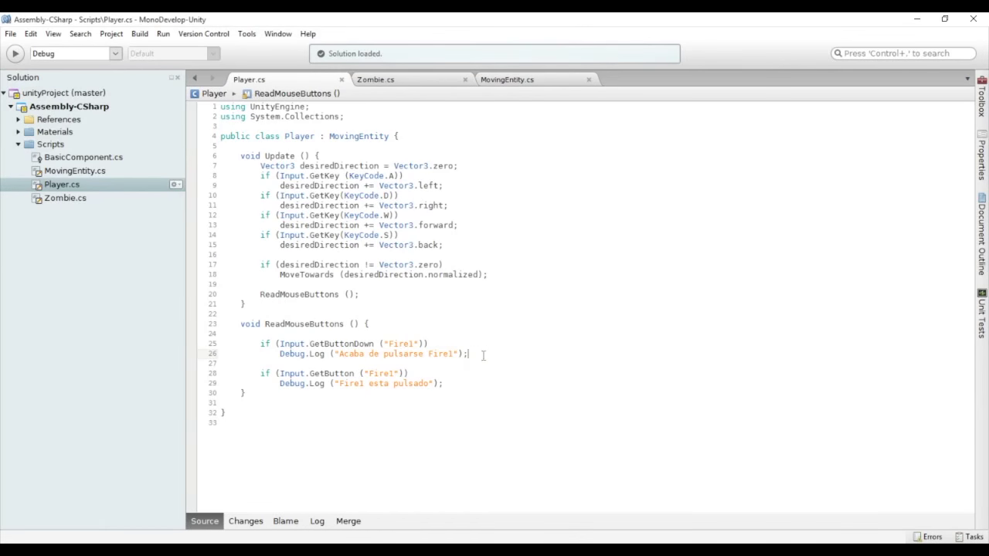
{"action": "left_click", "coordinate": [479, 353]}
Step: Duplicate the two-line GetButtonDown("Fire1") check below itself
{"action": "key", "text": "shift+Up"}
{"action": "key", "text": "shift+Home"}
{"action": "key", "text": "ctrl+c"}
{"action": "left_click", "coordinate": [468, 353]}
{"action": "key", "text": "Return"}
{"action": "key", "text": "ctrl+v"}
Step: Turn the copy into a GetButtonUp("Fire1") check whose message says "soltarse", and save
{"action": "key", "text": "Up"}
{"action": "key", "text": "Home"}
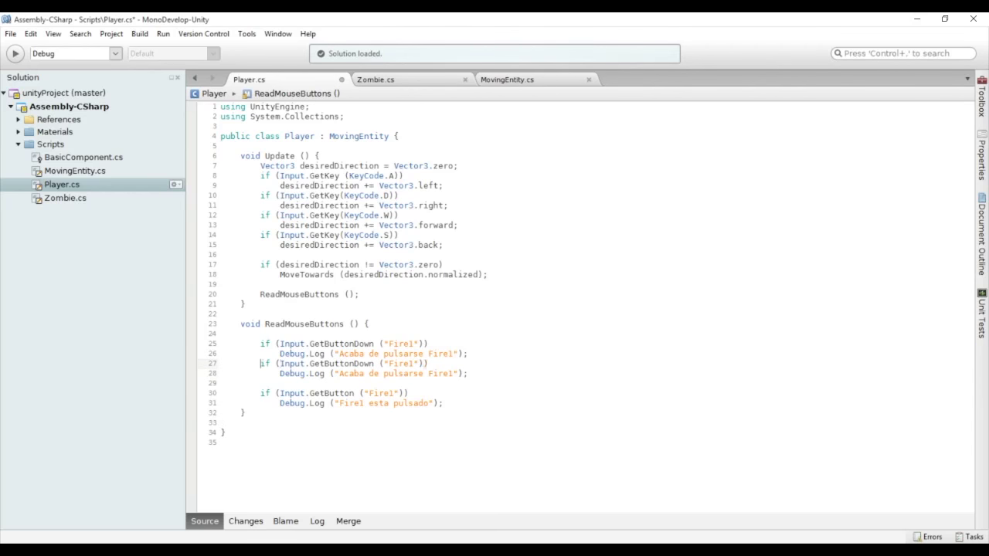
{"action": "key", "text": "Return"}
{"action": "key", "text": "Right"}
{"action": "key", "text": "Right"}
{"action": "key", "text": "Right"}
{"action": "key", "text": "Delete"}
{"action": "key", "text": "Delete"}
{"action": "key", "text": "Delete"}
{"action": "type", "text": "Up"}
{"action": "key", "text": "ctrl+s"}
{"action": "double_click", "coordinate": [396, 383]}
{"action": "type", "text": "sltarse"}
{"action": "type", "text": "o"}
{"action": "key", "text": "ctrl+s"}
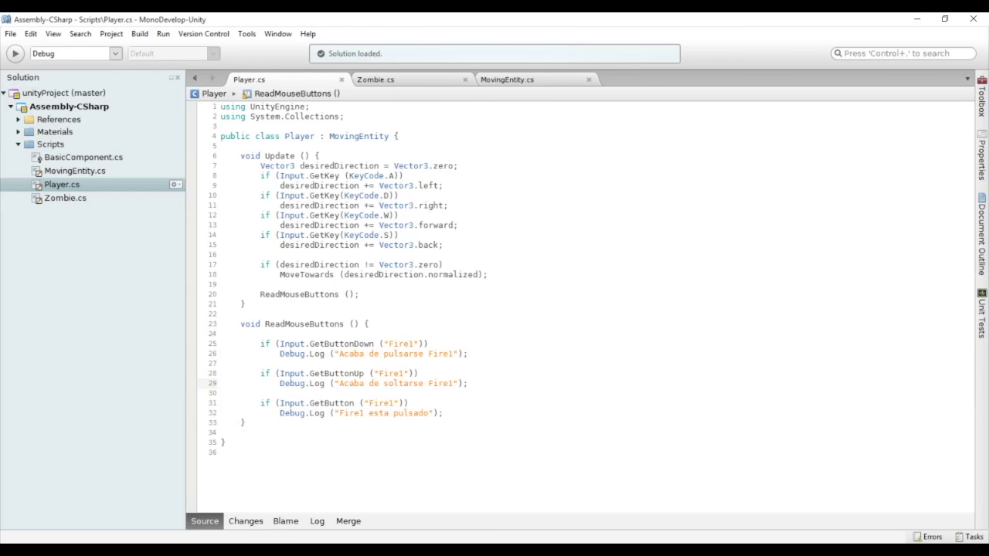
Step: Paste the GetMouseButton, GetMouseButtonDown and GetMouseButtonUp(1) right-click checks after the held check, save, and return to Unity
{"action": "left_click", "coordinate": [494, 421]}
{"action": "left_click", "coordinate": [481, 411]}
{"action": "key", "text": "Return"}
{"action": "key", "text": "ctrl+v"}
{"action": "scroll", "coordinate": [484, 410], "scroll_direction": "down", "scroll_amount": 2}
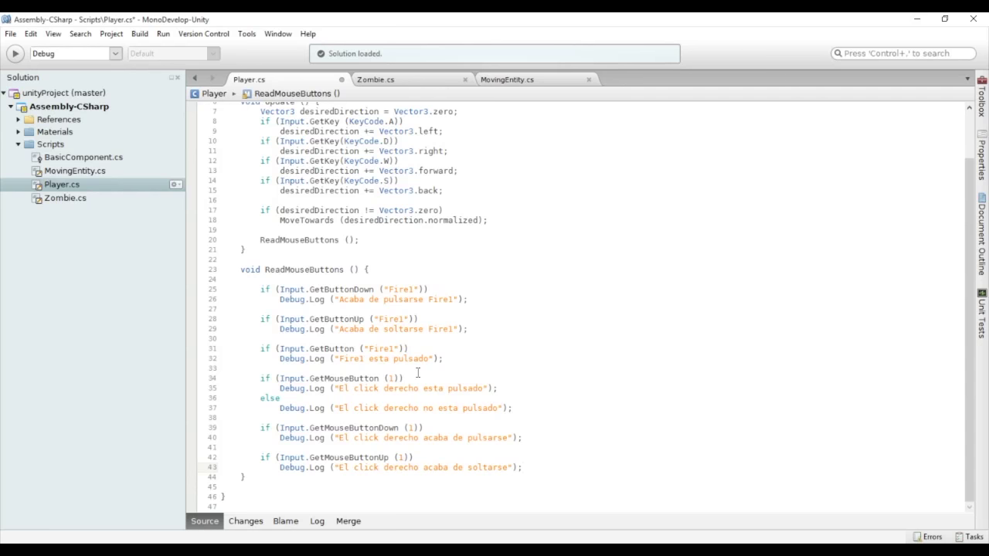
{"action": "key", "text": "ctrl+s"}
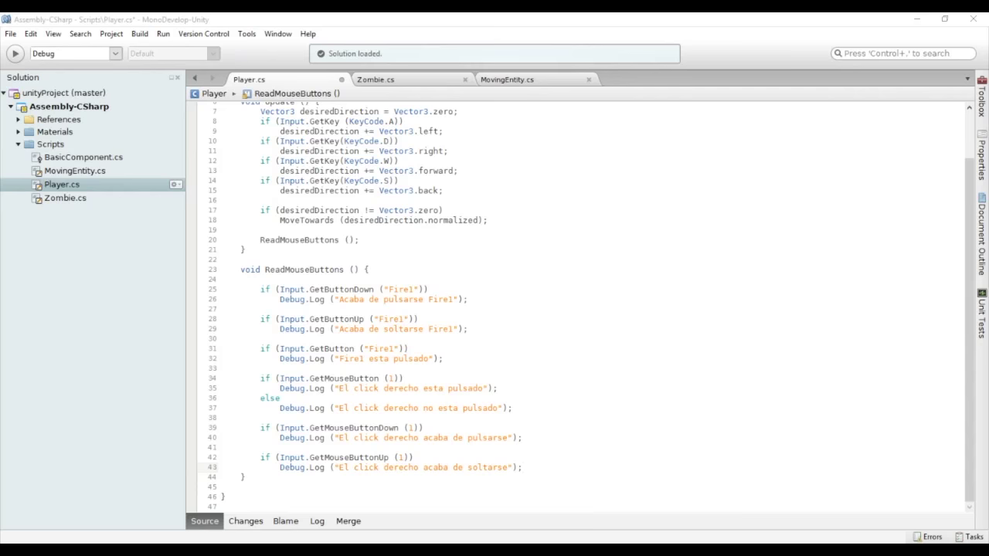
{"action": "key", "text": "alt+Tab"}
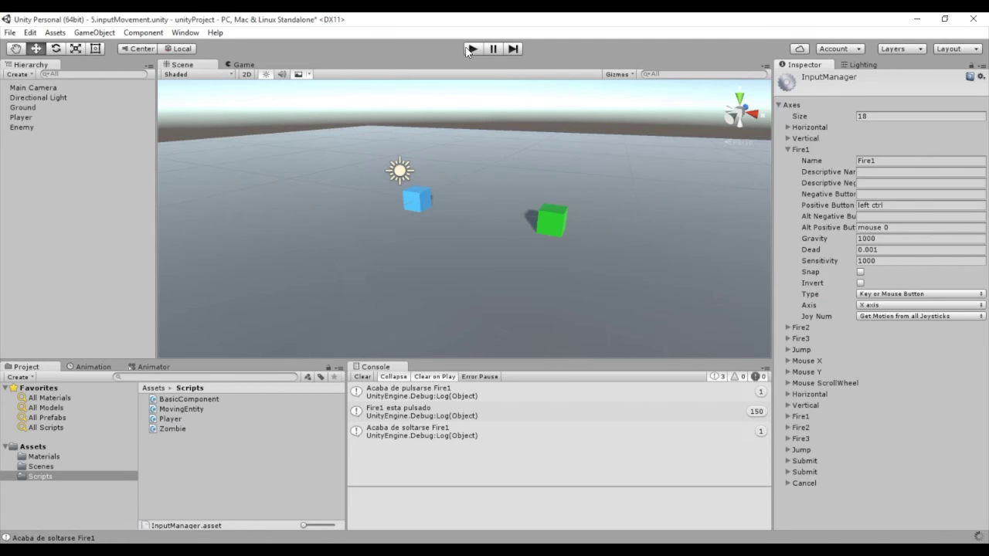